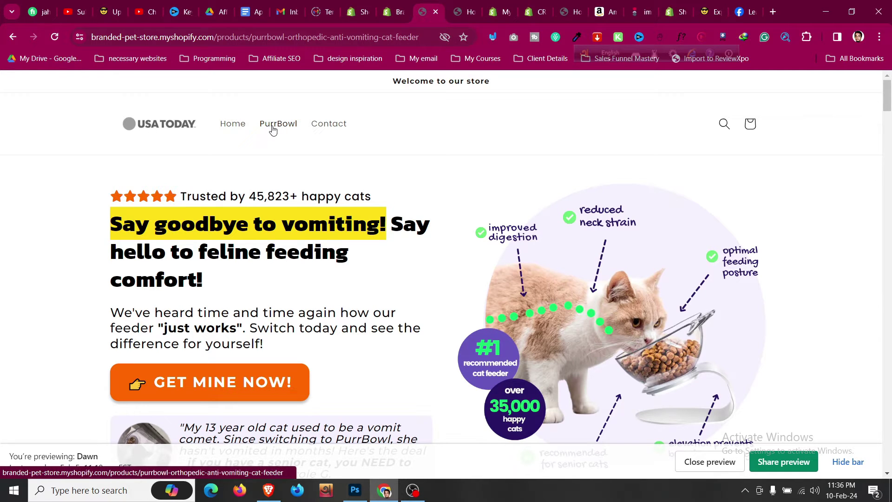
Step: Compare the storefront preview with the admin, ending on the Main menu navigation page
click(390, 12)
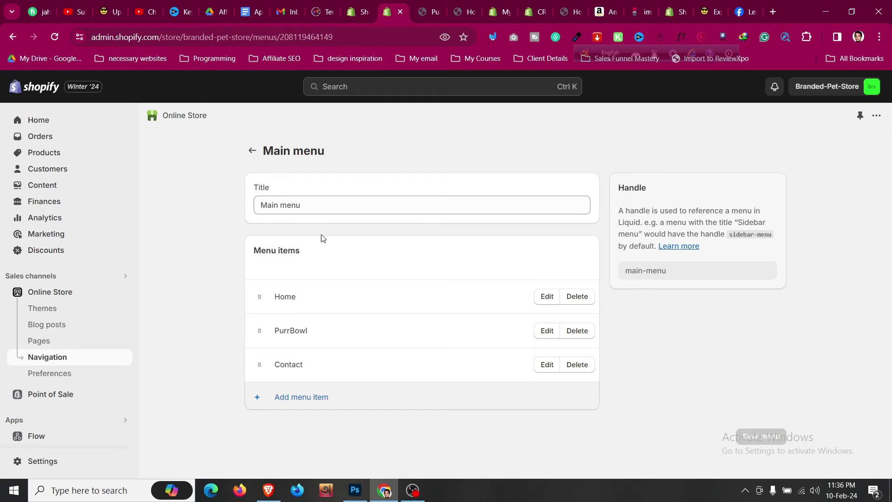
click(433, 7)
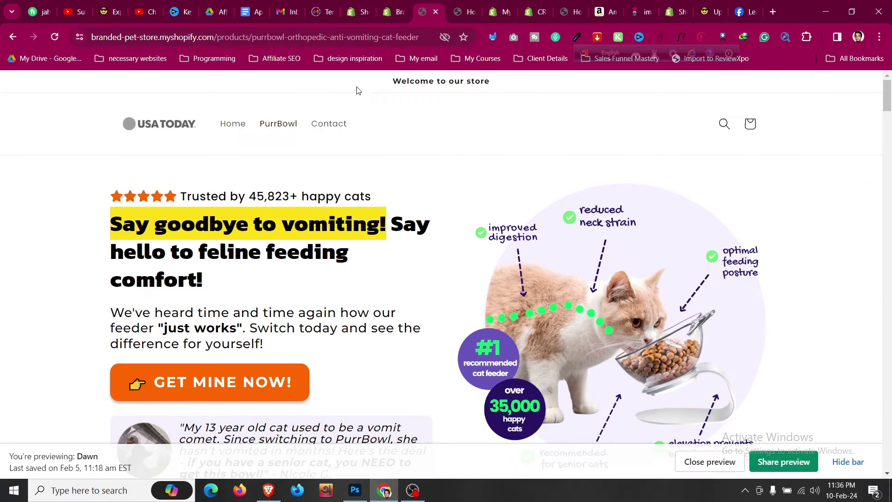
click(387, 12)
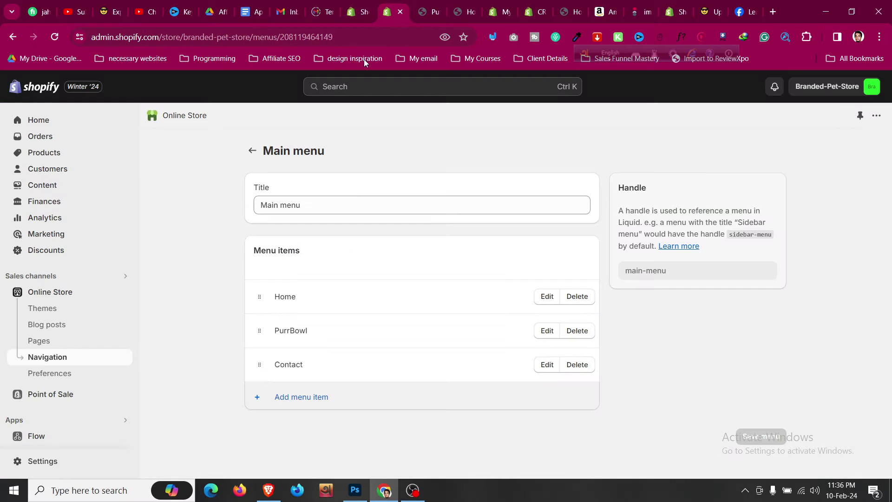
Step: Add a Main menu item linked to the Orthopedic Anti-Vomiting Cat Feeder product
click(282, 399)
click(722, 194)
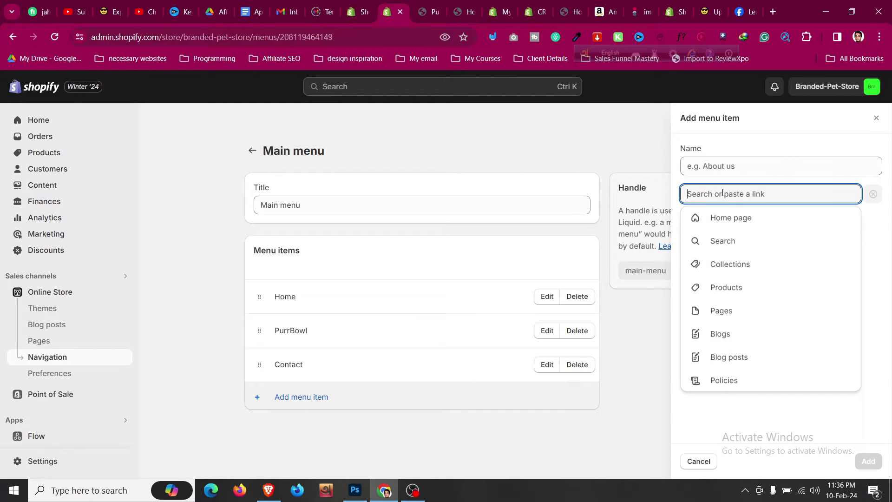
click(725, 289)
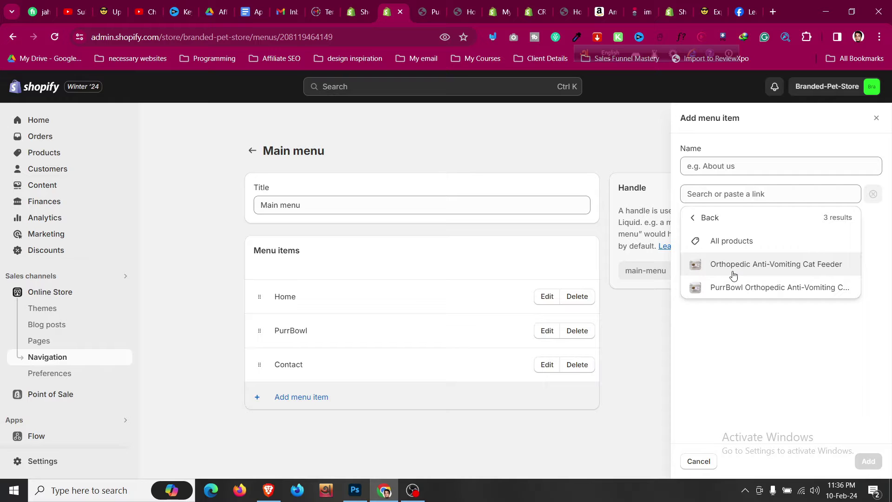
click(732, 265)
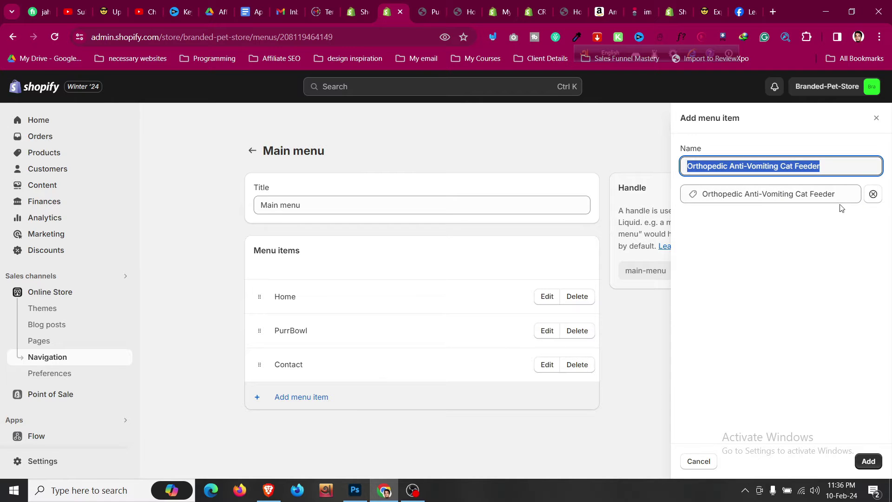
click(868, 461)
Step: Nest the new cat feeder item under PurrBowl and save the Main menu
mouse_move(259, 397)
mouse_down()
mouse_move(311, 362)
mouse_move(485, 369)
mouse_up()
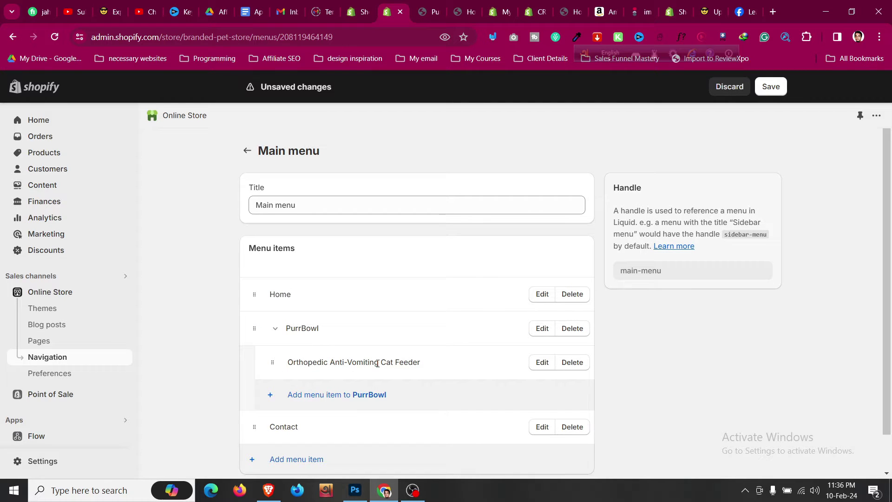
click(771, 87)
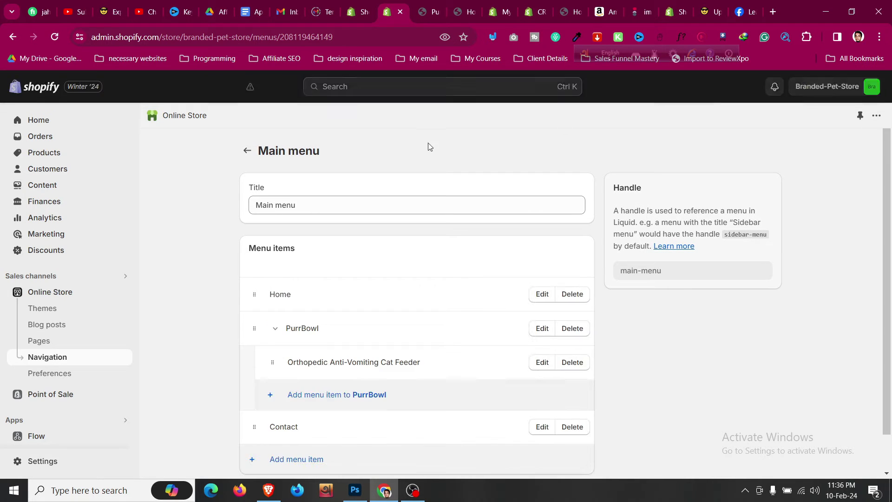
click(420, 11)
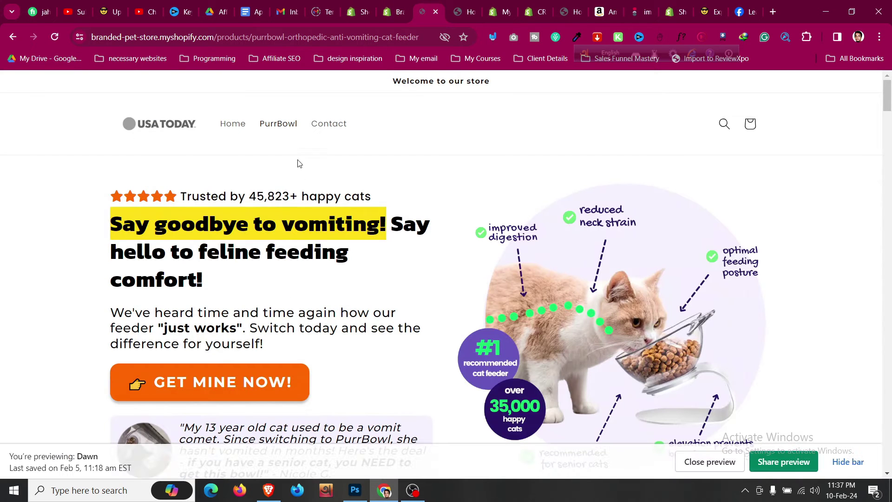
Step: Reload the storefront and inspect the underlined cat feeder link in the PurrBowl dropdown
click(55, 37)
click(300, 126)
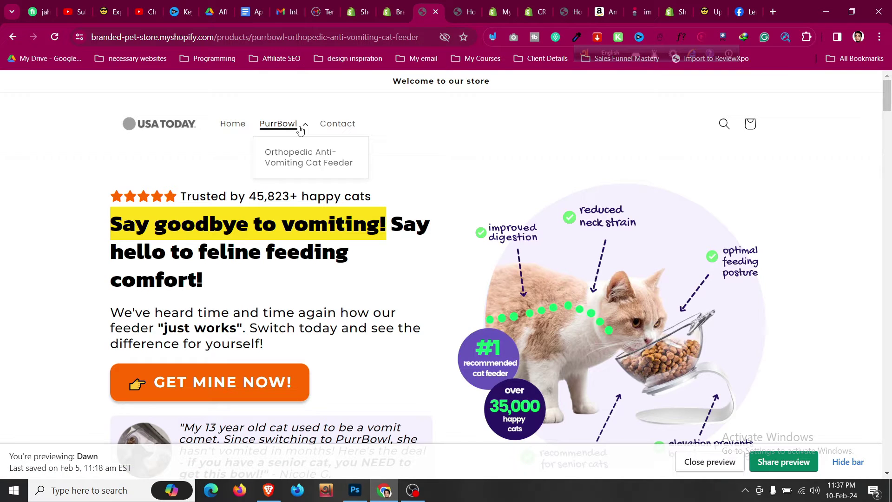
drag(305, 132, 352, 164)
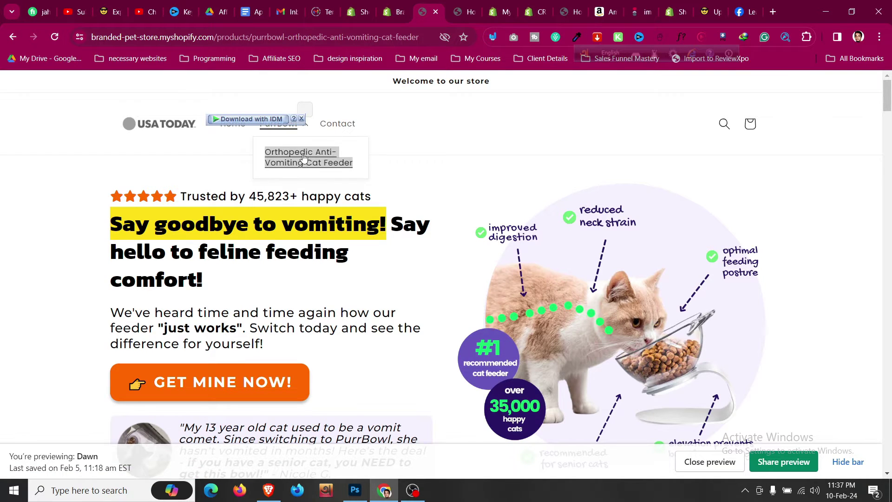
click(303, 178)
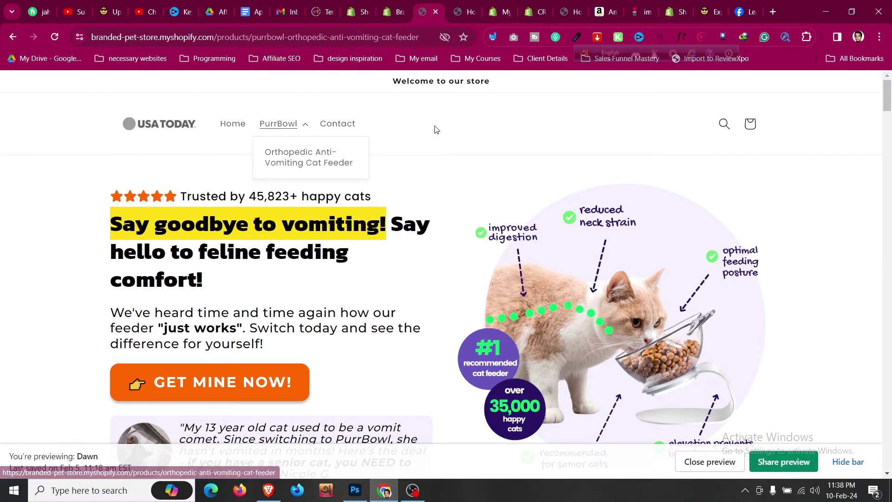
Step: Copy the two submenu no-underline CSS rules from the CRO Templates Library tutorial
click(460, 12)
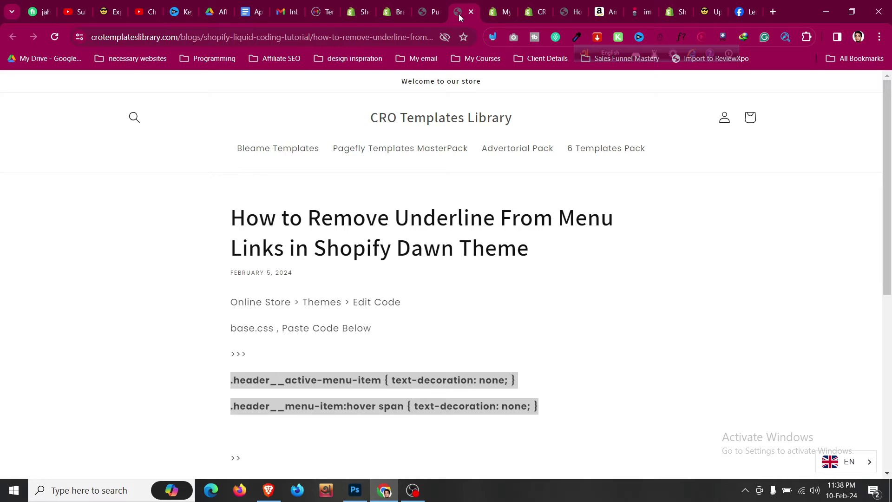
click(408, 229)
click(496, 11)
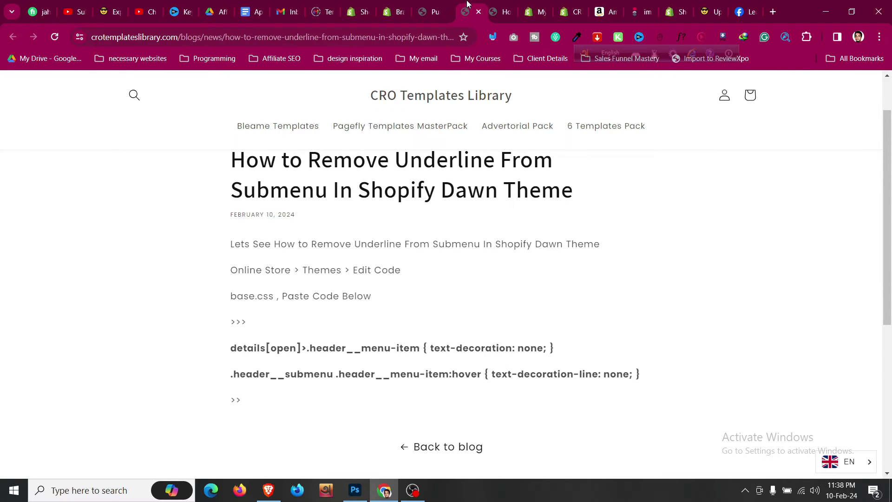
scroll(373, 187, down, 1)
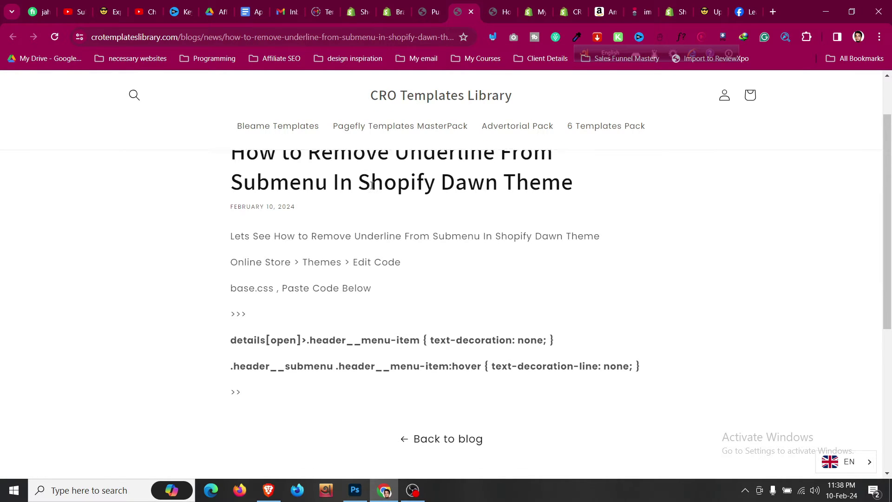
scroll(314, 244, down, 1)
drag(231, 289, 649, 315)
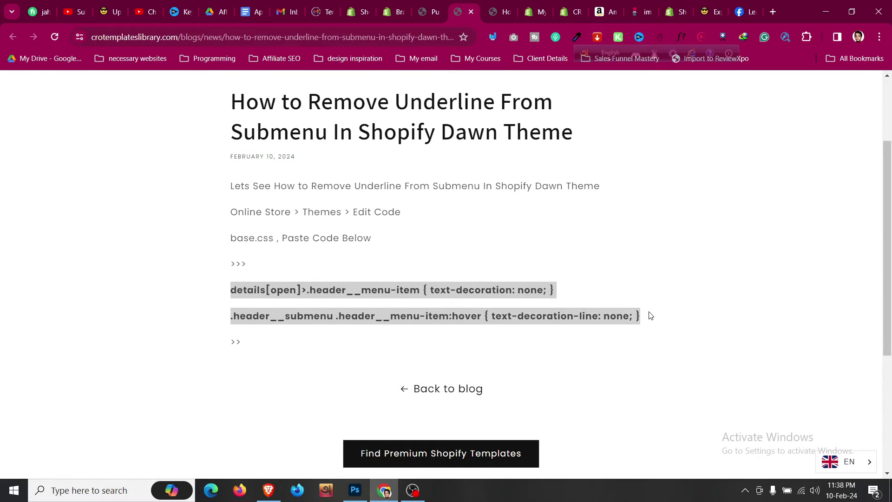
right_click(408, 303)
click(446, 116)
click(390, 11)
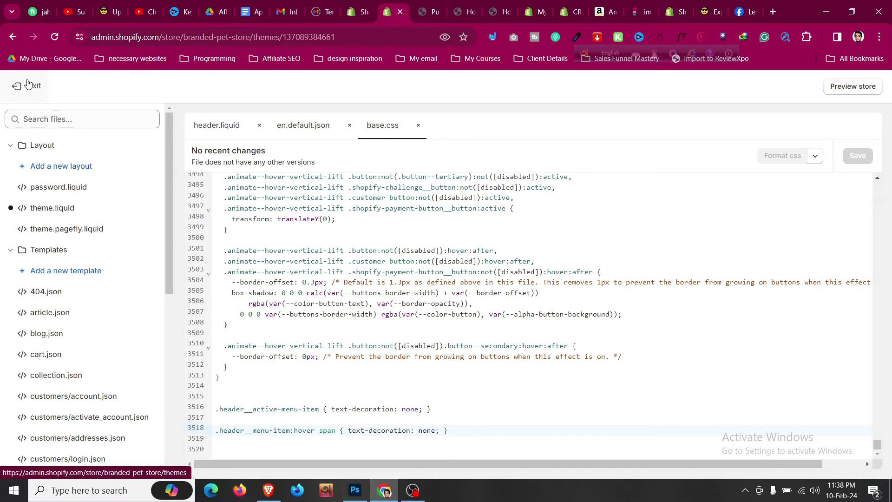
Step: Exit to the Themes list and open Edit code for the live Dawn theme
click(16, 86)
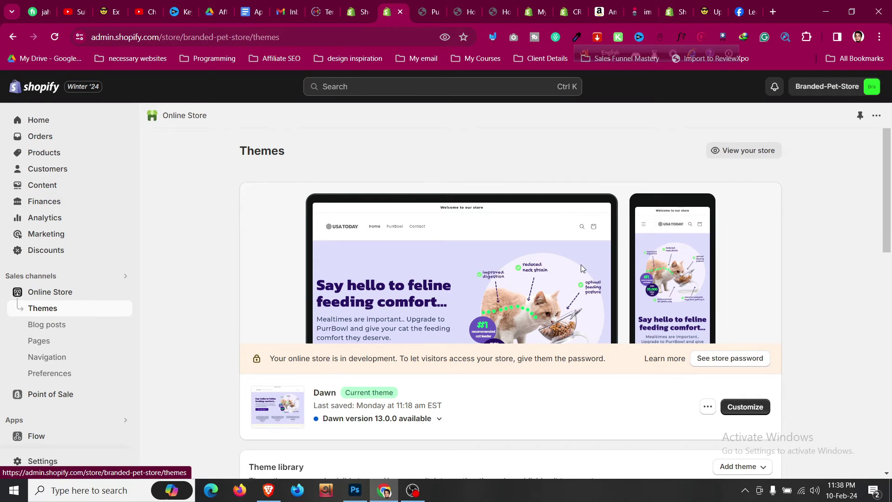
scroll(582, 268, down, 2)
scroll(583, 268, down, 1)
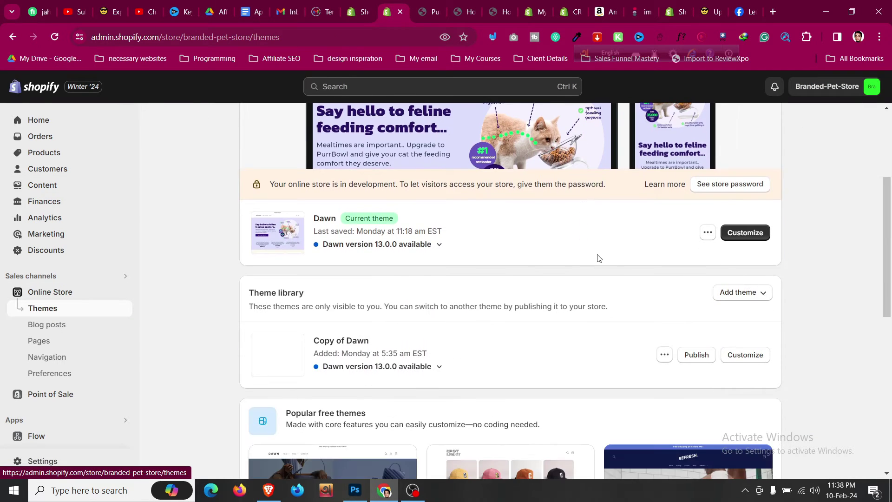
click(708, 232)
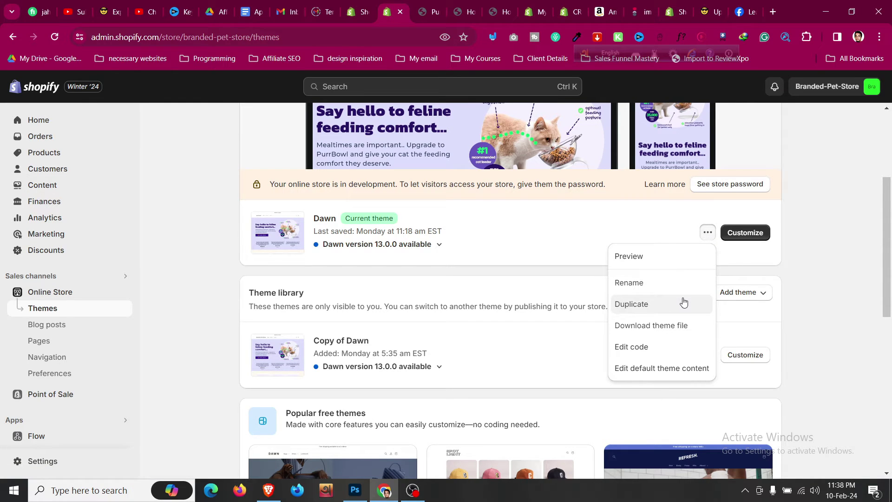
click(630, 346)
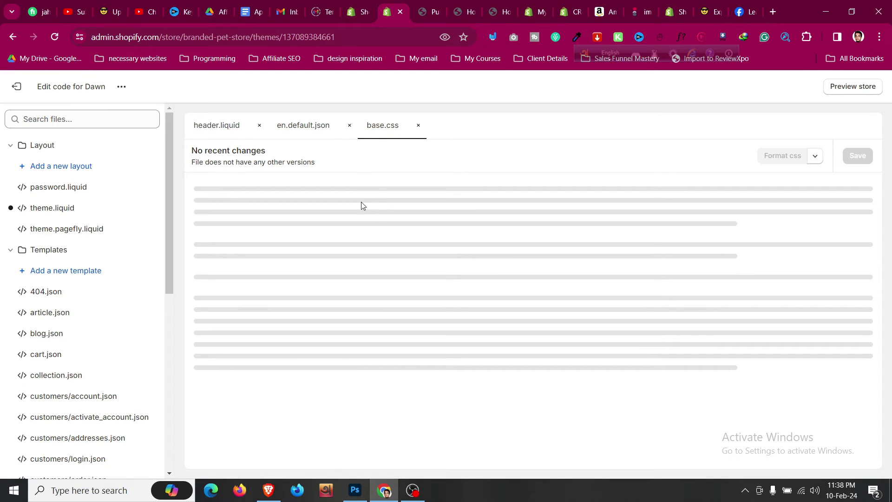
Step: Close the stale editor tab and open base.css from the Assets folder
click(418, 125)
click(38, 146)
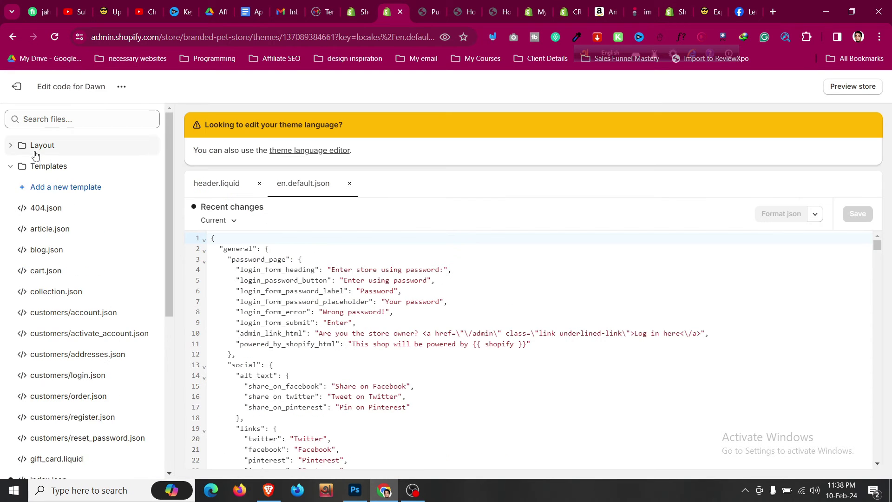
click(42, 166)
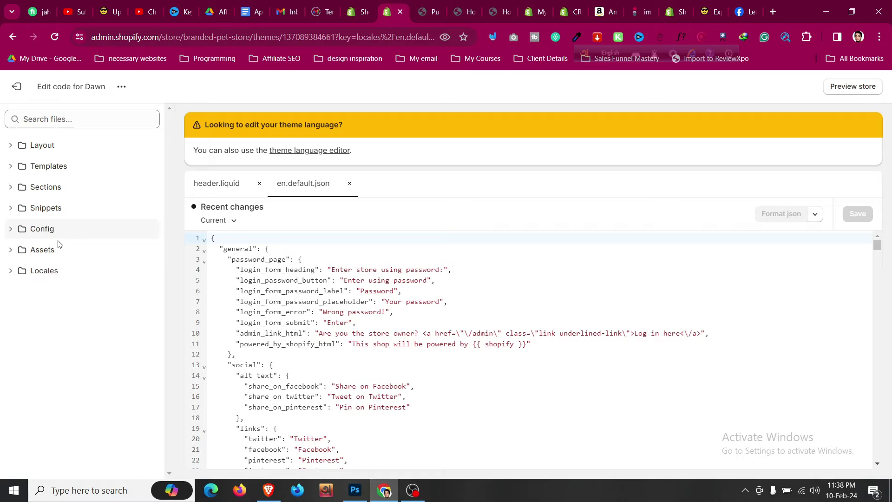
click(42, 249)
click(46, 312)
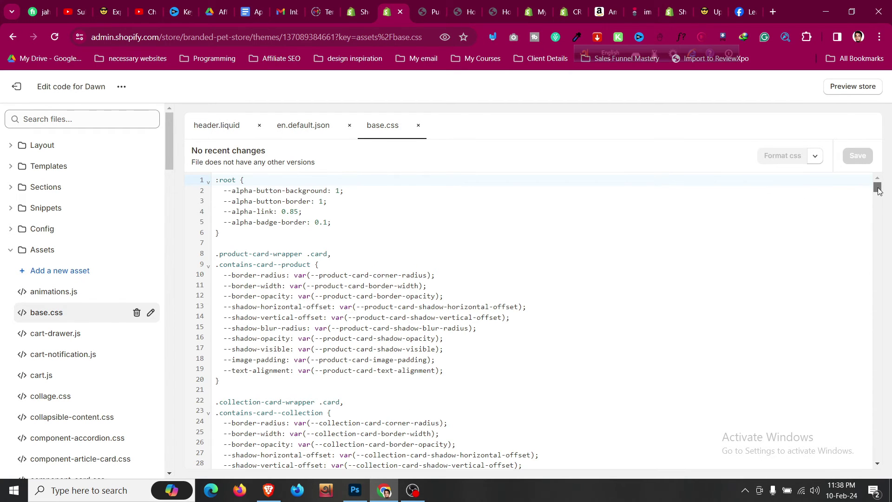
drag(877, 188, 878, 465)
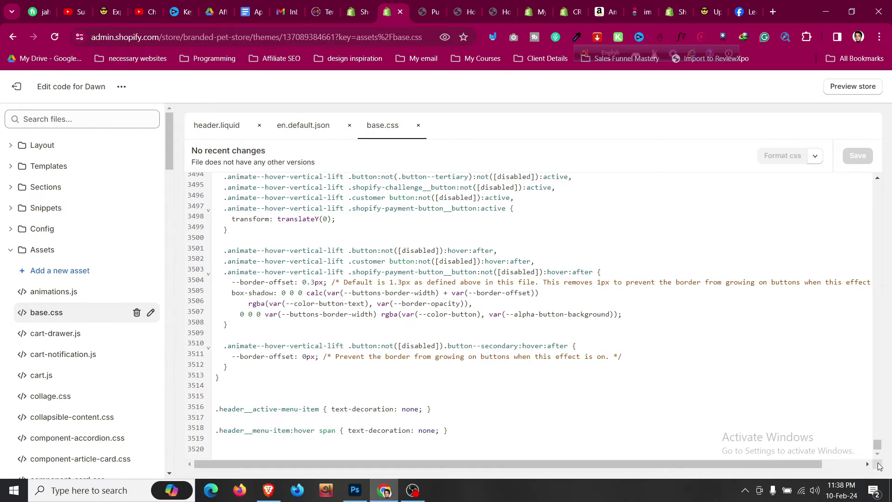
Step: Paste the two submenu rules on a new line at the end of base.css and save
click(476, 431)
key(Return)
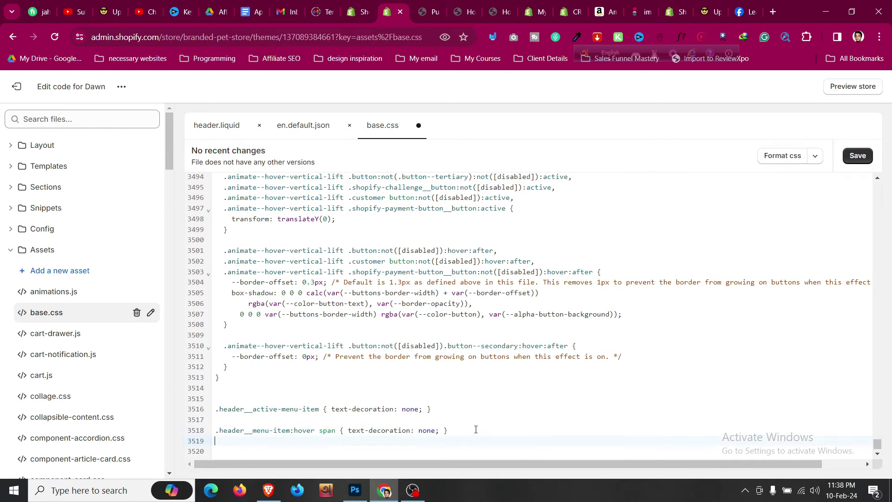
key(ctrl+v)
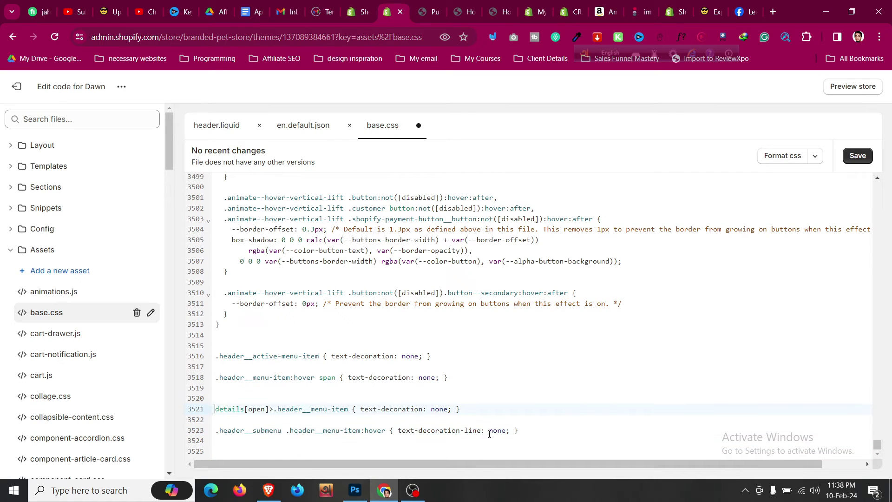
click(264, 430)
click(857, 155)
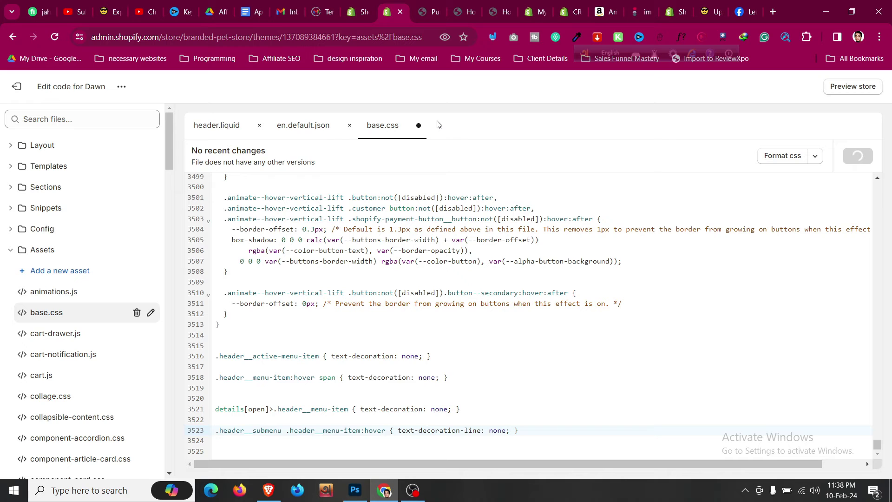
Step: Open the cat feeder product from the storefront's PurrBowl submenu, then return to the home page
click(427, 11)
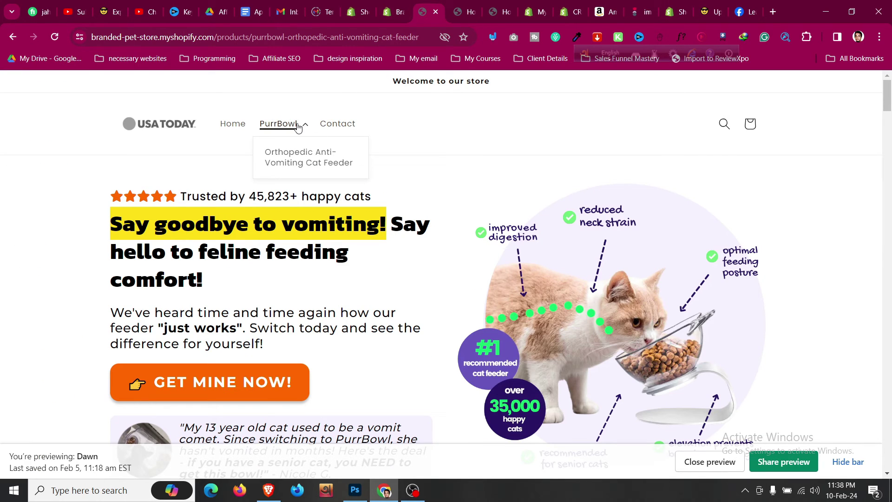
click(308, 157)
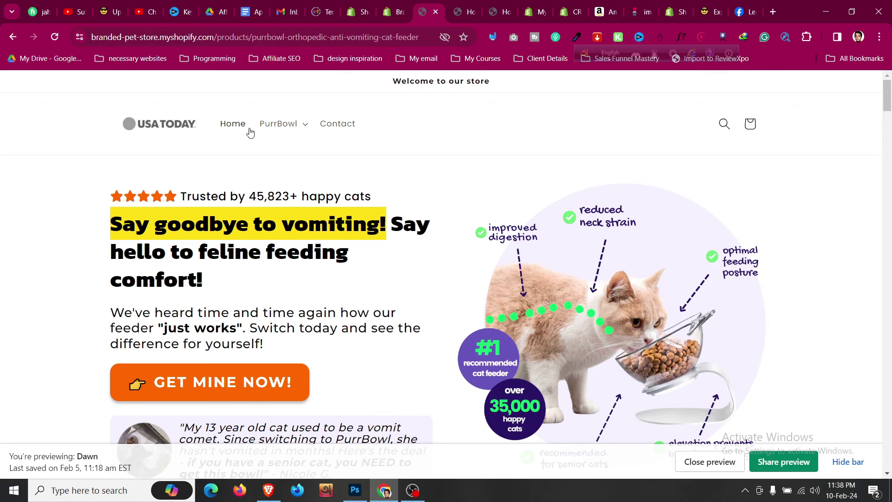
click(233, 124)
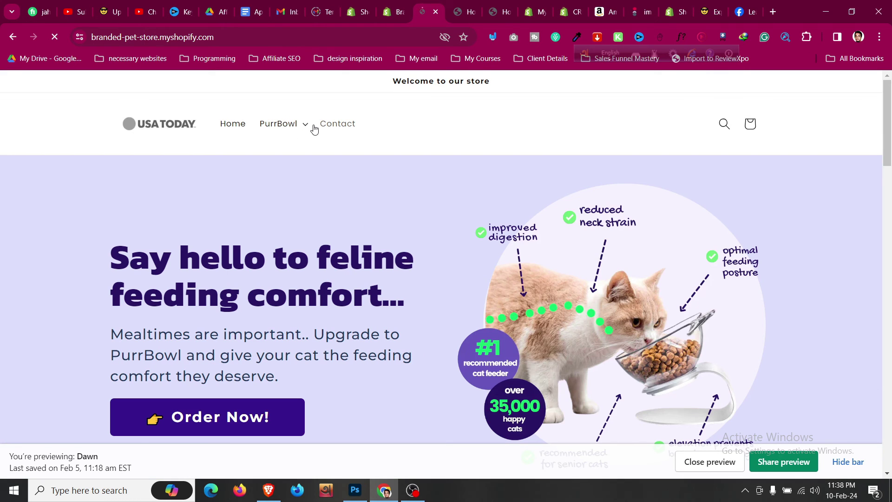